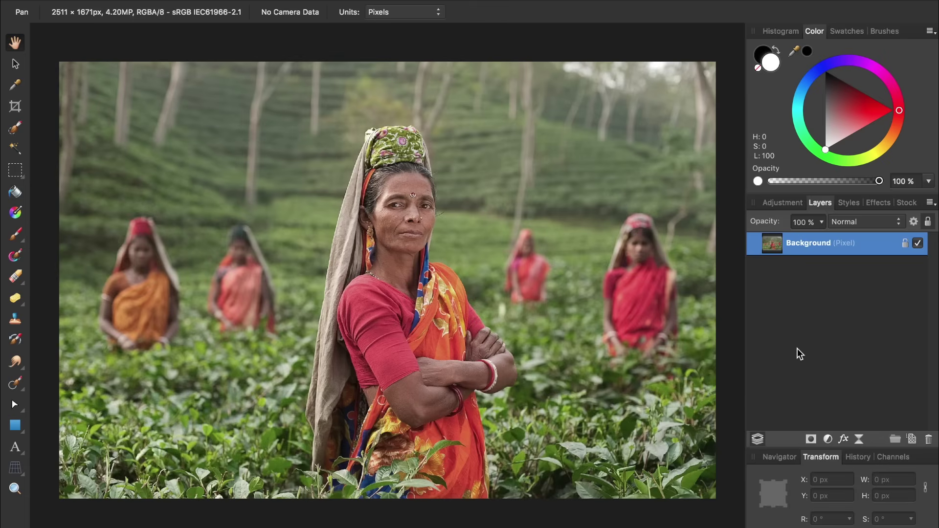
- Add a Vibrance adjustment layer above the Background with vibrance set to 62%
left_click(828, 439)
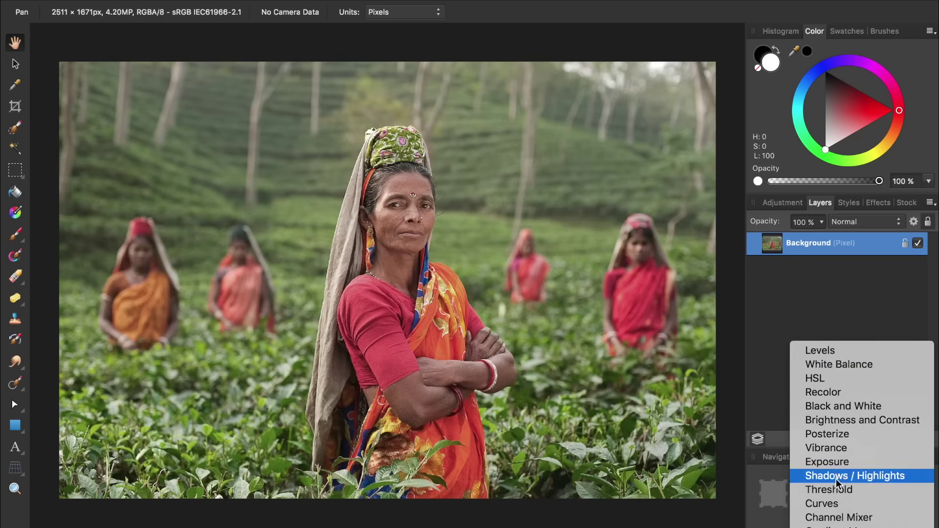
left_click(835, 448)
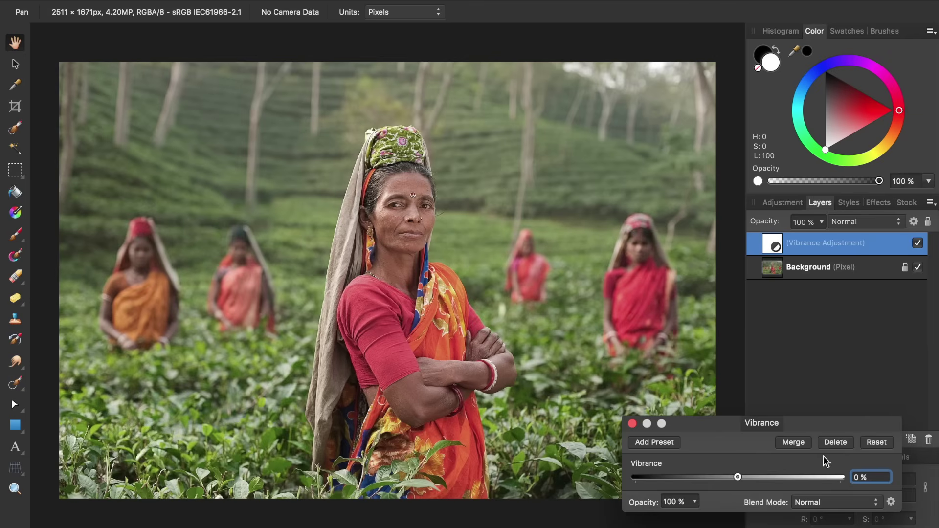
left_click_drag(737, 477, 803, 483)
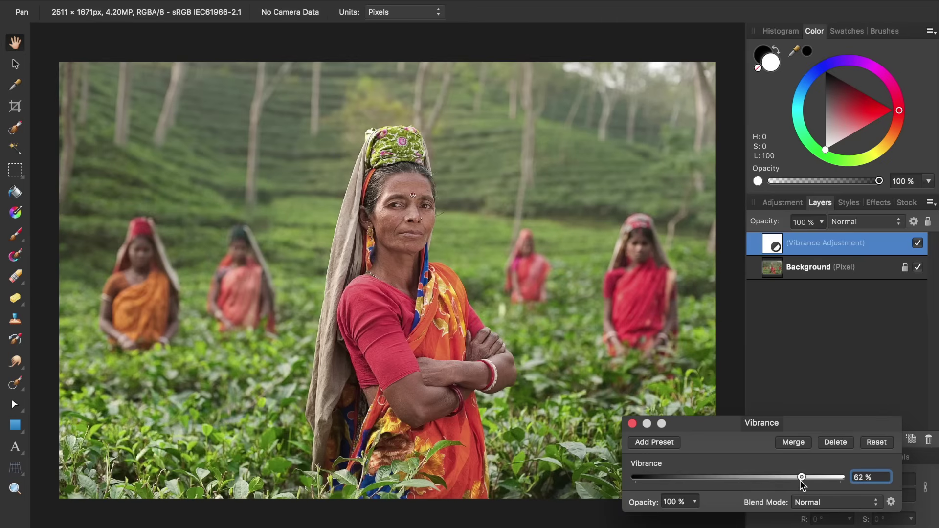
left_click(632, 424)
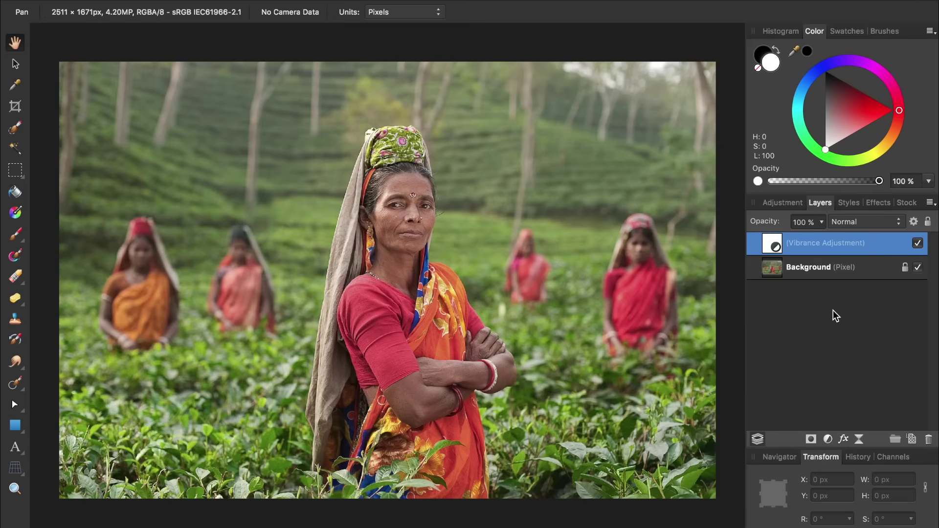
- Compare Vibrance on and off, then add an HSL Shift layer with master saturation reset to 0%
left_click(918, 244)
left_click(918, 244)
key("super+u")
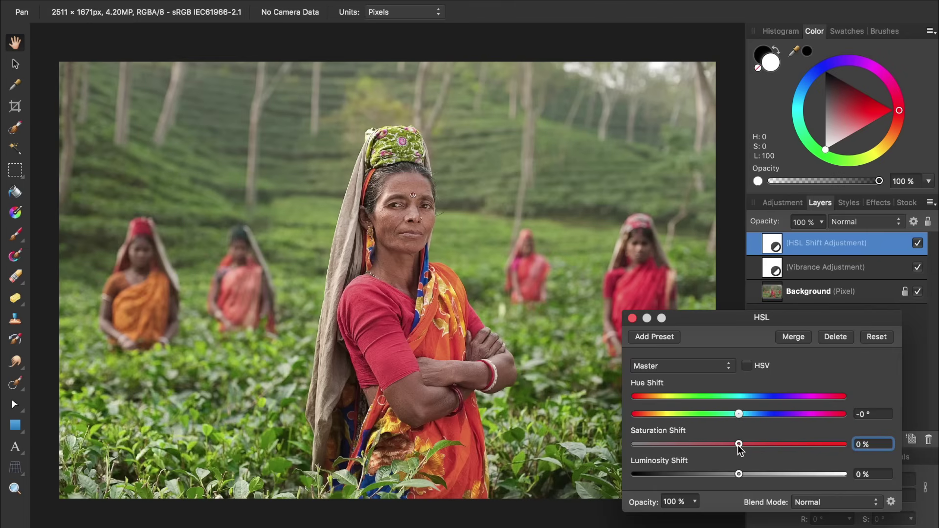
left_click_drag(744, 444, 780, 447)
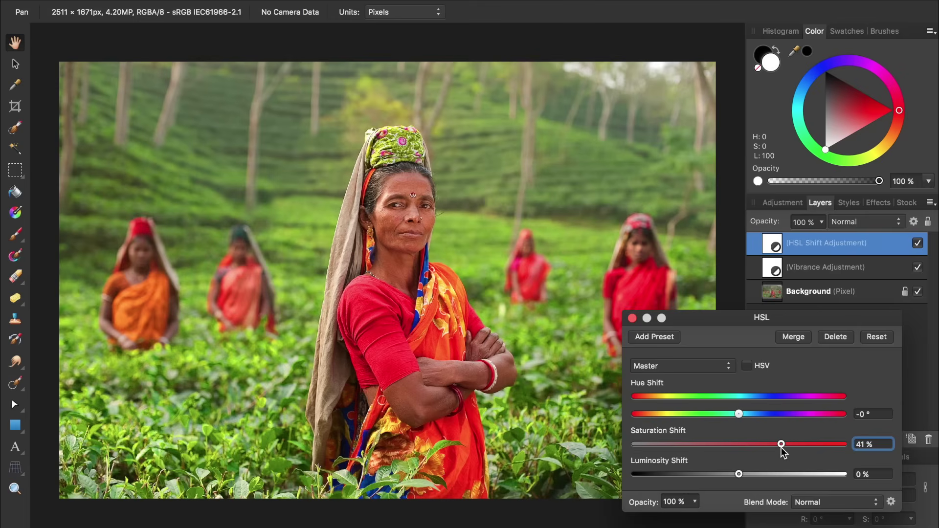
left_click_drag(781, 444, 828, 446)
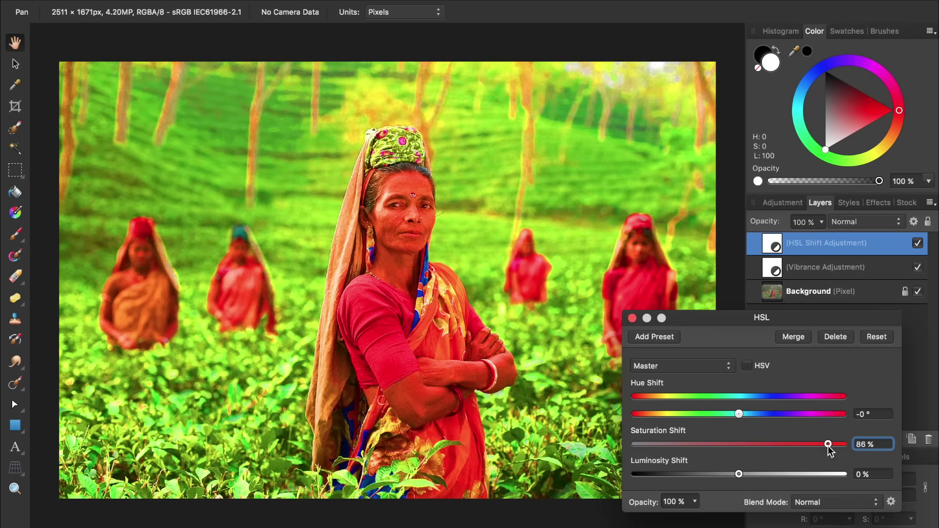
left_click(879, 338)
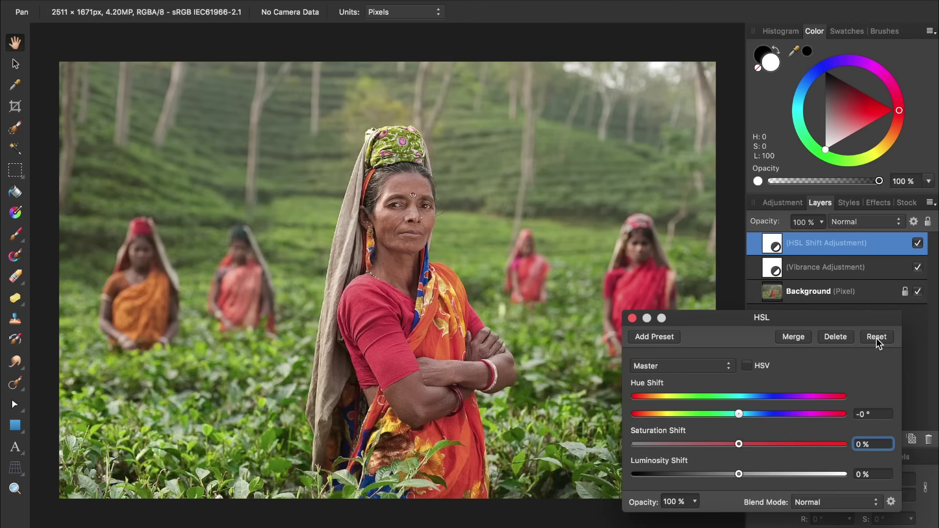
- Boost HSL saturation for Reds by 27% and Yellows by 29%
left_click(714, 367)
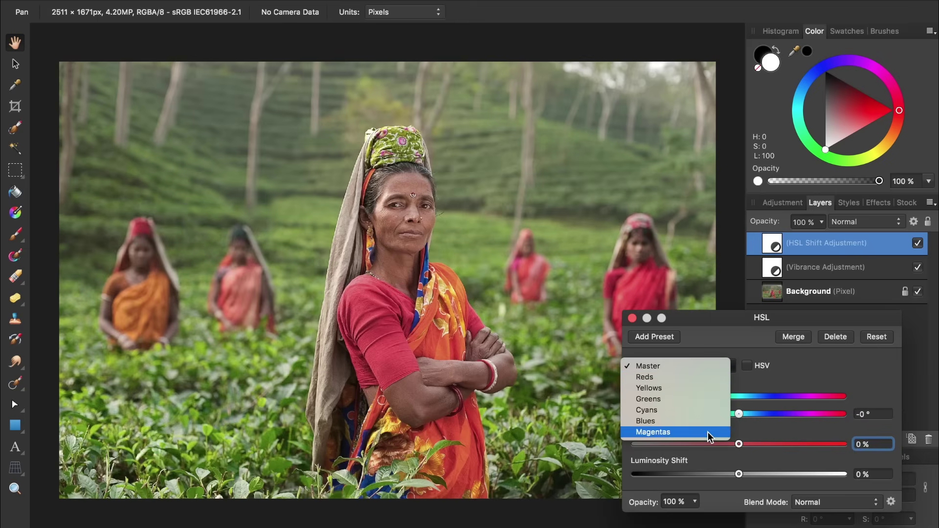
left_click(704, 377)
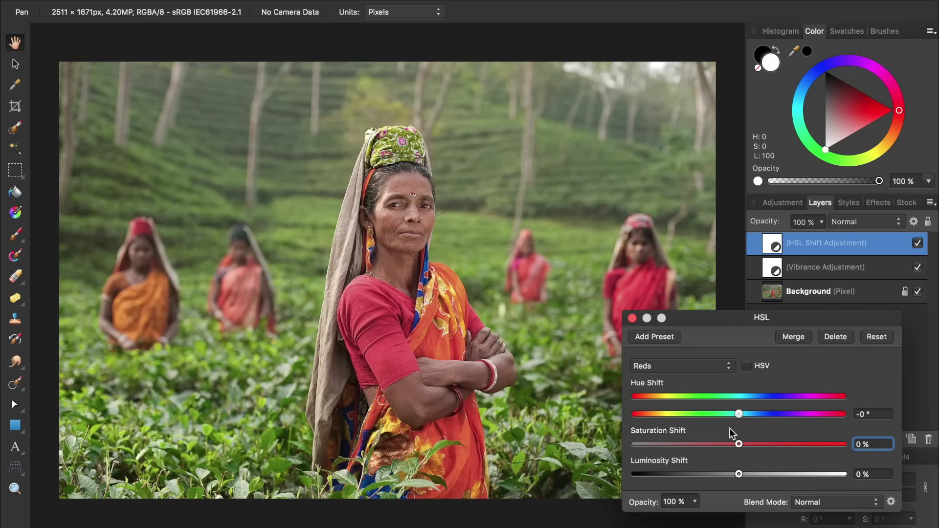
left_click_drag(738, 444, 767, 444)
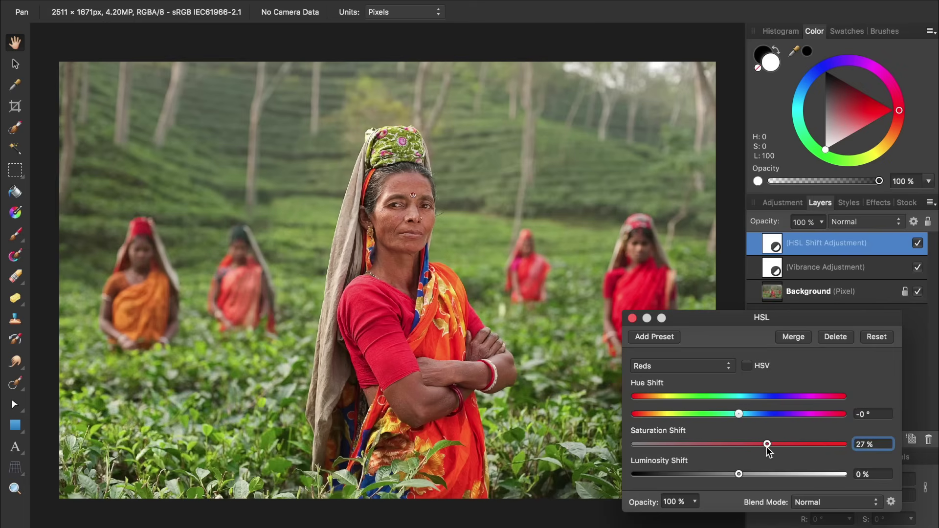
left_click(702, 363)
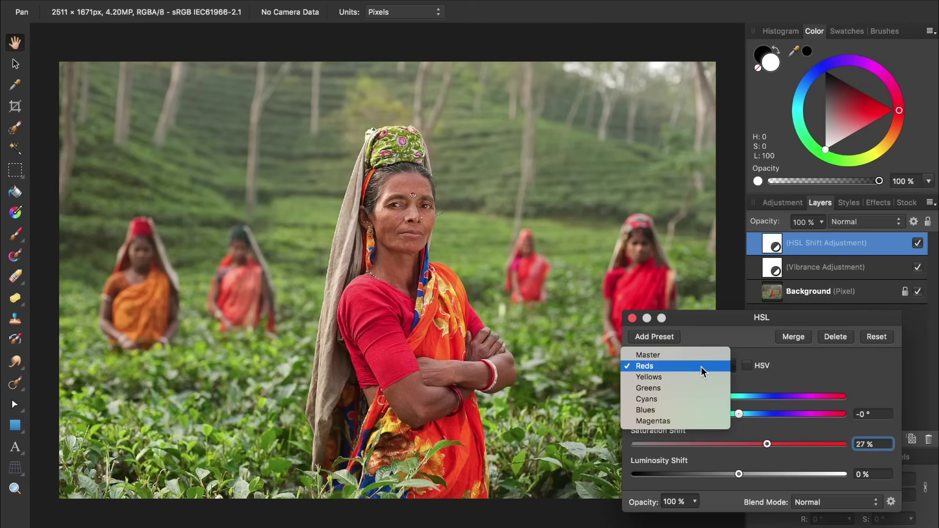
left_click(700, 378)
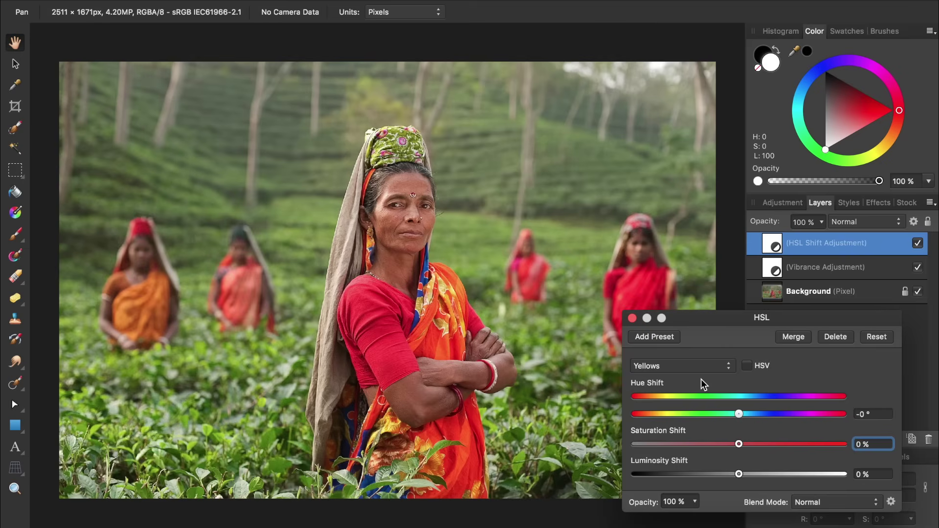
left_click_drag(738, 445, 768, 445)
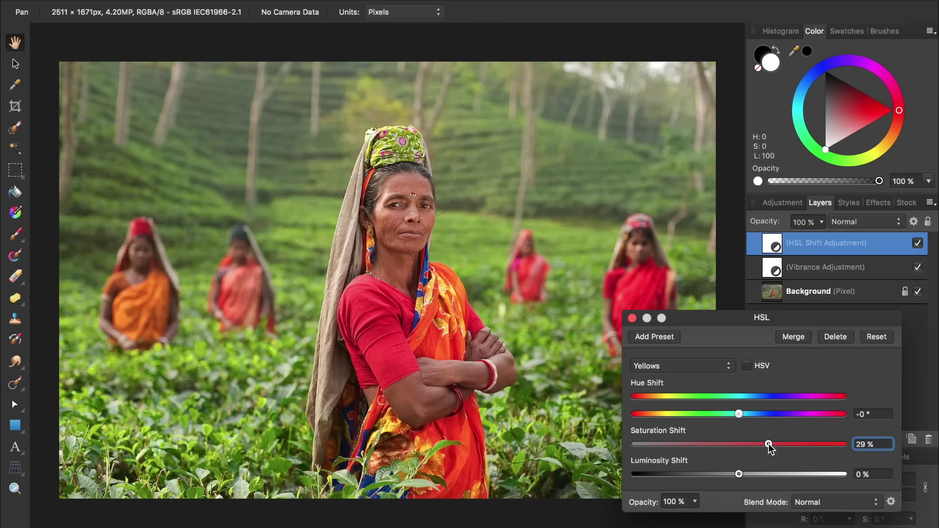
- Give Greens, Cyans, Blues and Magentas smaller saturation boosts and close the HSL settings
left_click(709, 369)
left_click(706, 376)
left_click_drag(753, 446, 767, 446)
left_click(668, 367)
left_click(673, 379)
left_click(704, 366)
left_click(697, 376)
left_click(686, 370)
left_click(685, 378)
left_click(632, 318)
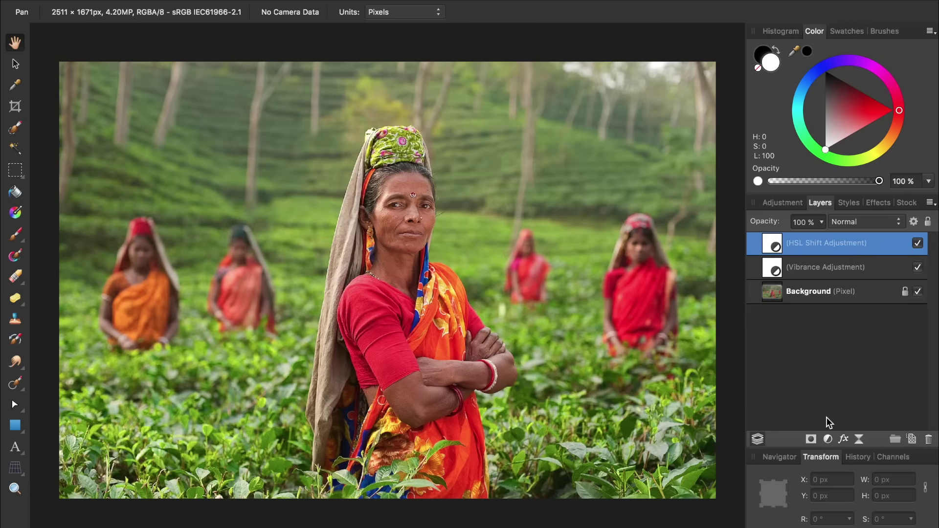
- Try a Brightness/Contrast layer at 8% brightness and 19% contrast, then delete it
left_click(828, 439)
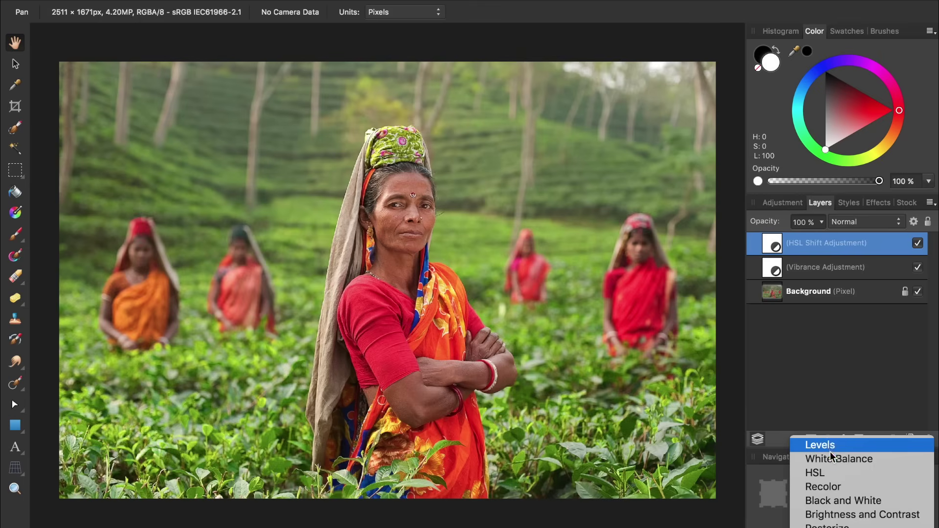
left_click(838, 516)
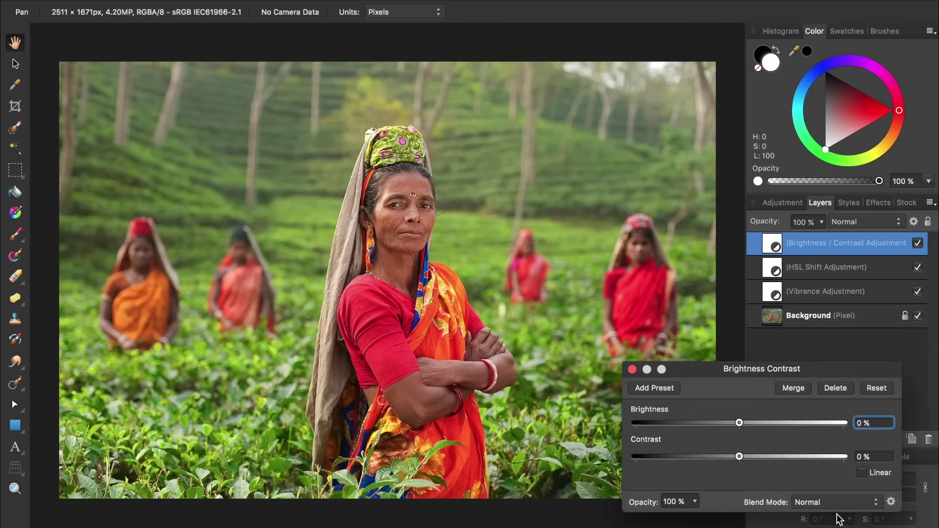
mouse_move(738, 423)
left_mouse_down()
mouse_move(797, 423)
mouse_move(748, 423)
left_mouse_up()
left_click_drag(739, 456, 759, 457)
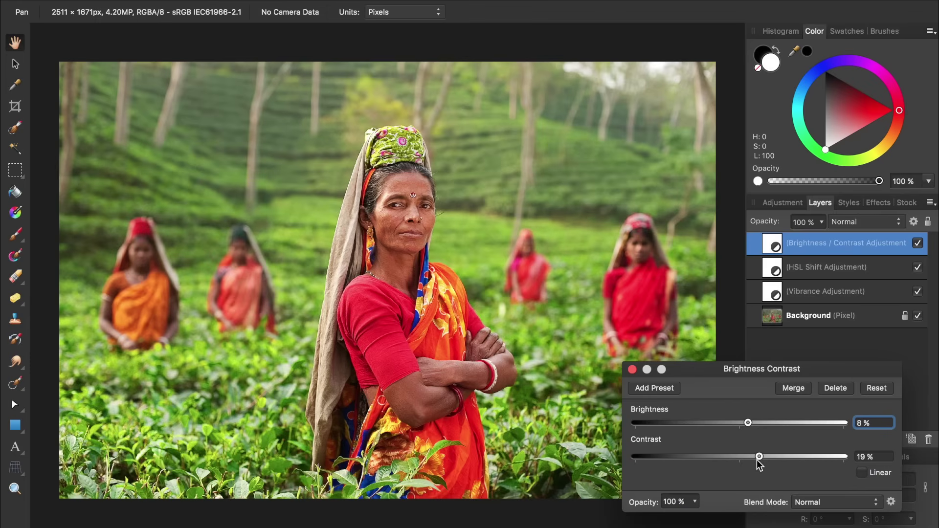
left_click(632, 370)
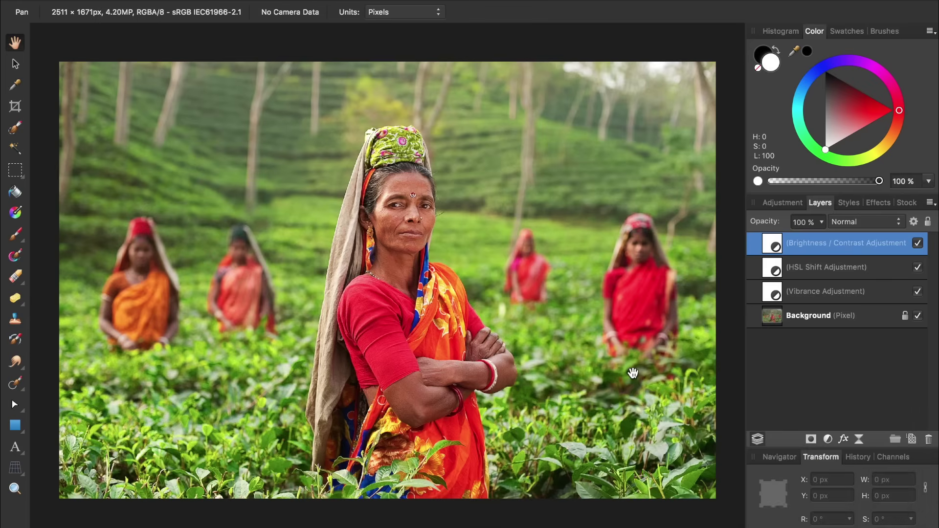
key("BackSpace")
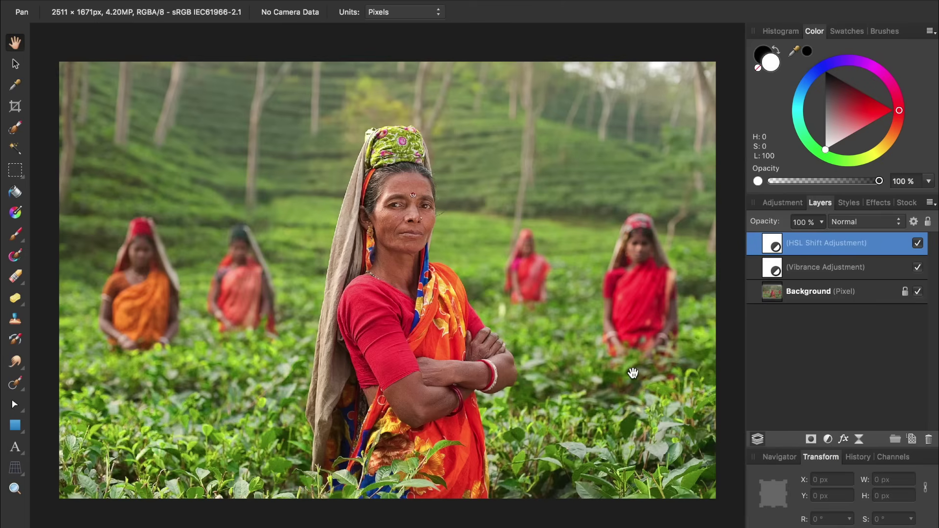
- Add a Curves layer with a gentle S-curve: upper point raised, shadow point pulled down
key("super+m")
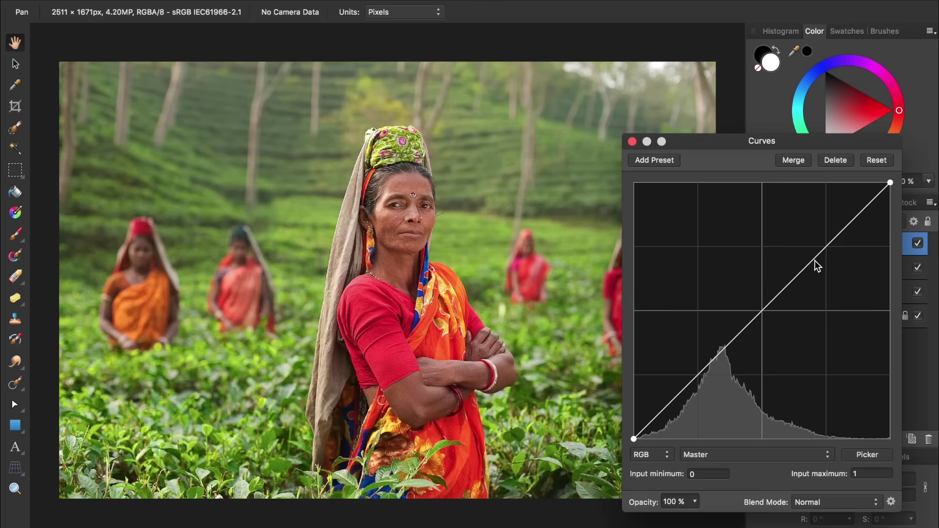
left_click_drag(813, 260, 808, 244)
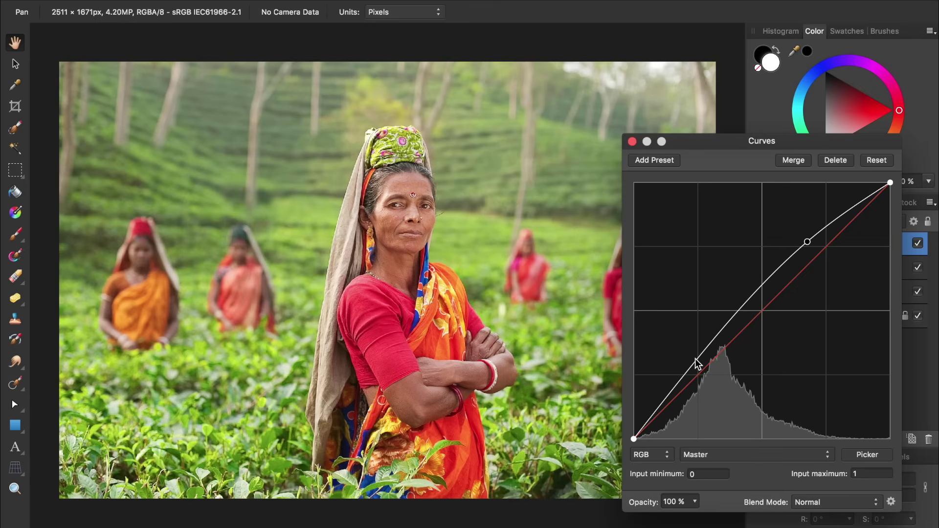
left_click_drag(696, 362, 703, 384)
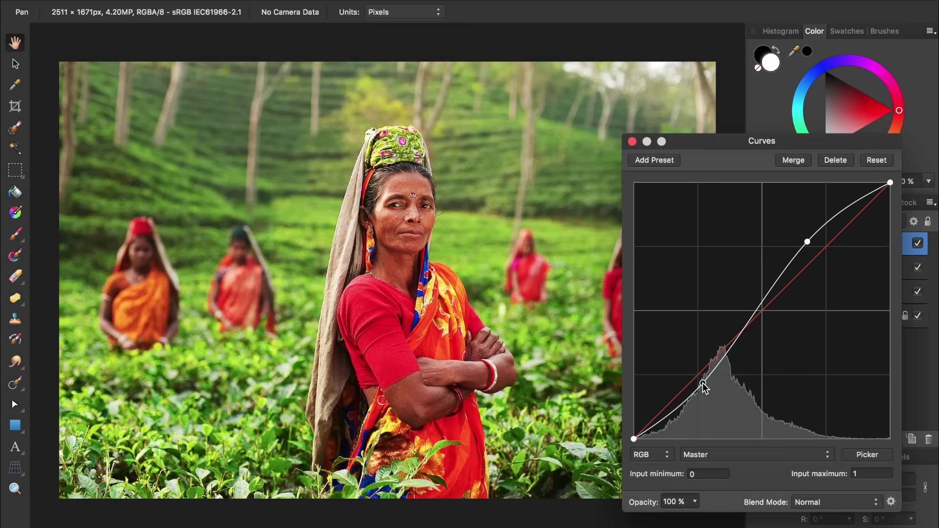
mouse_move(703, 386)
left_mouse_down()
mouse_move(706, 398)
mouse_move(705, 386)
left_mouse_up()
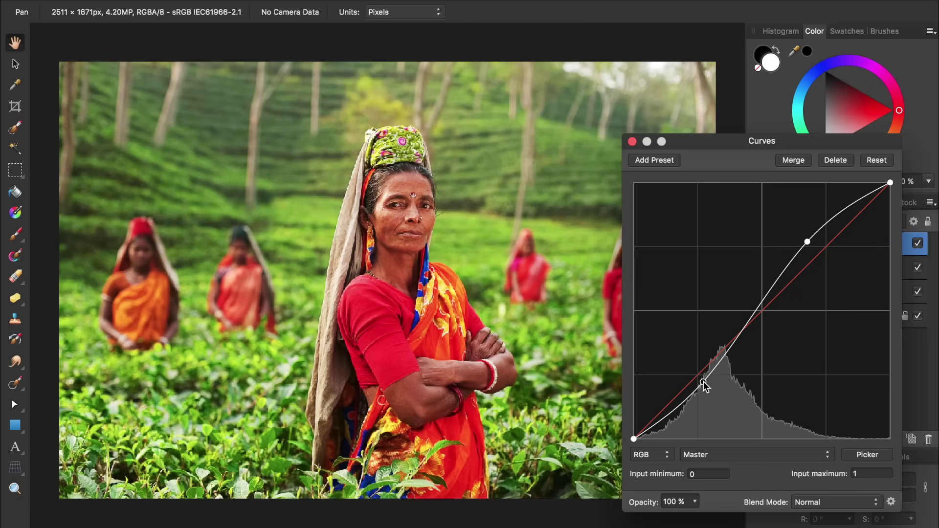
mouse_move(808, 247)
left_mouse_down()
mouse_move(815, 252)
mouse_move(807, 257)
left_mouse_up()
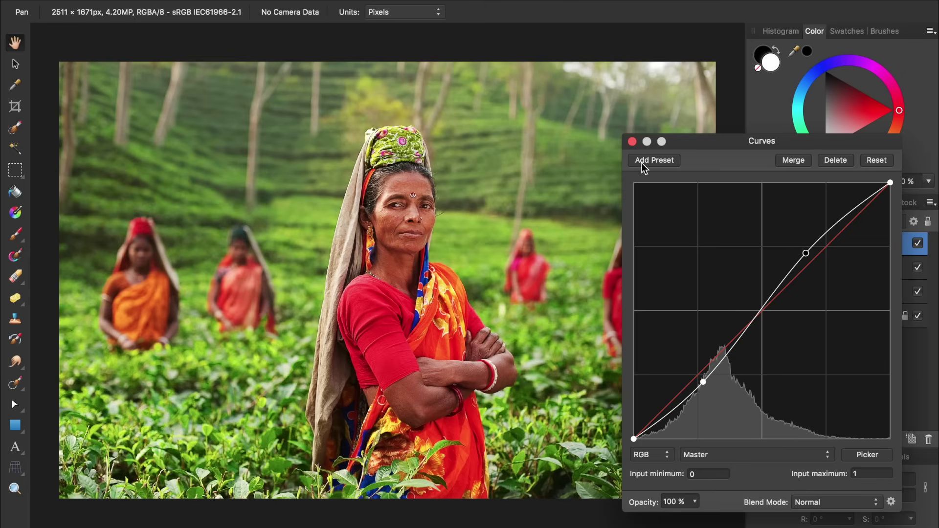
left_click(632, 142)
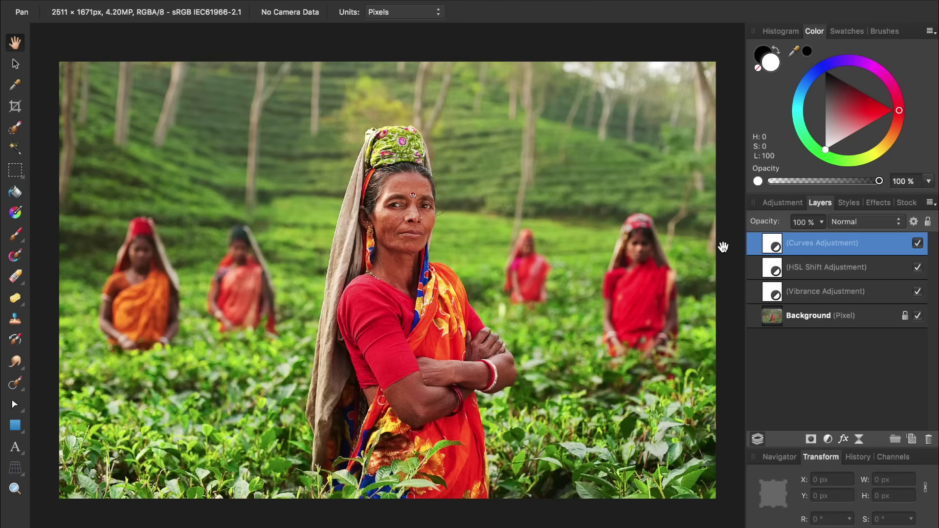
double_click(773, 267)
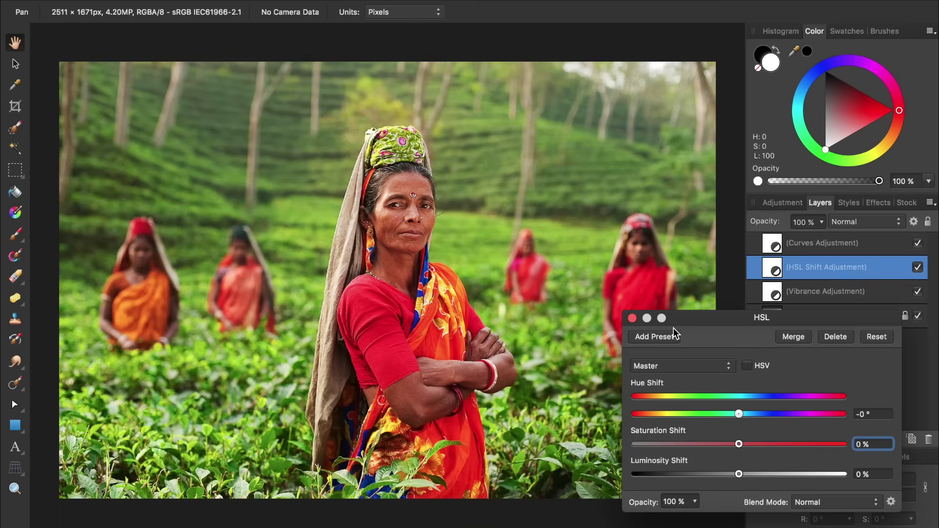
left_click(632, 318)
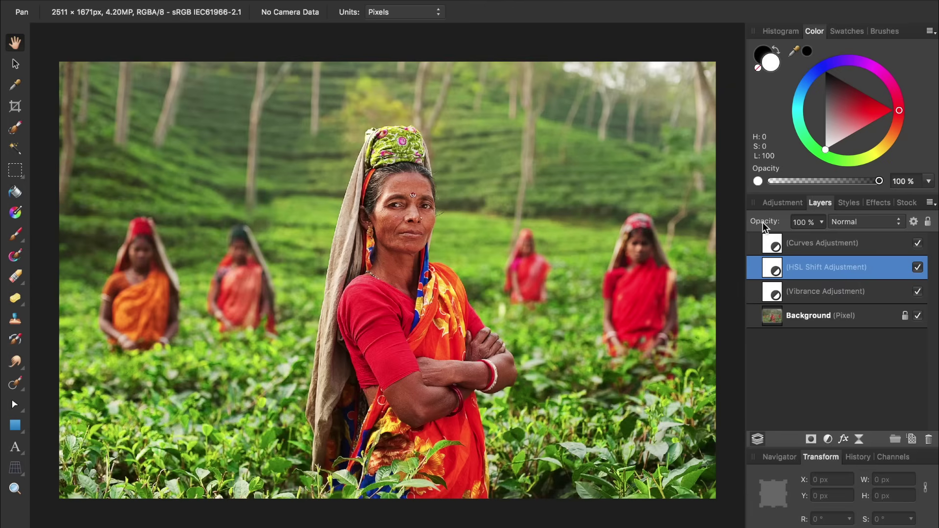
left_click_drag(762, 222, 796, 225)
left_click(855, 245)
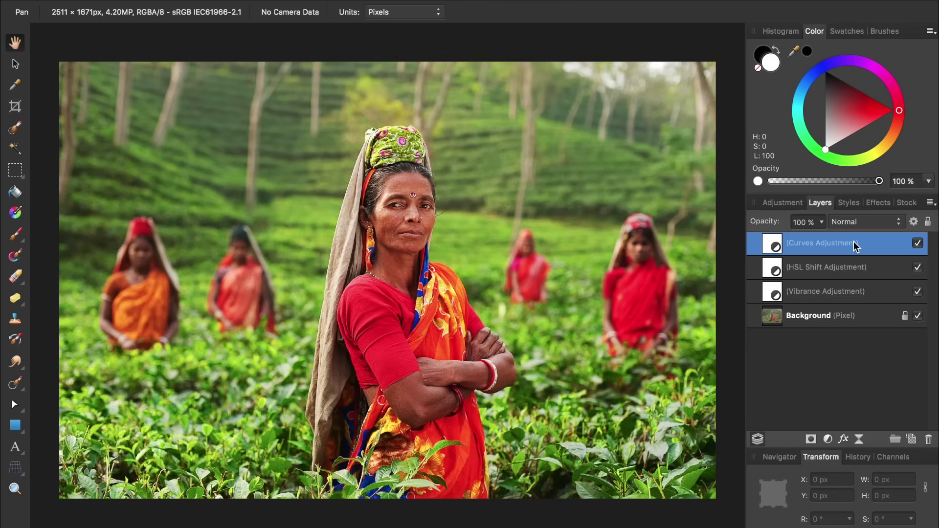
left_click(854, 287, "shift")
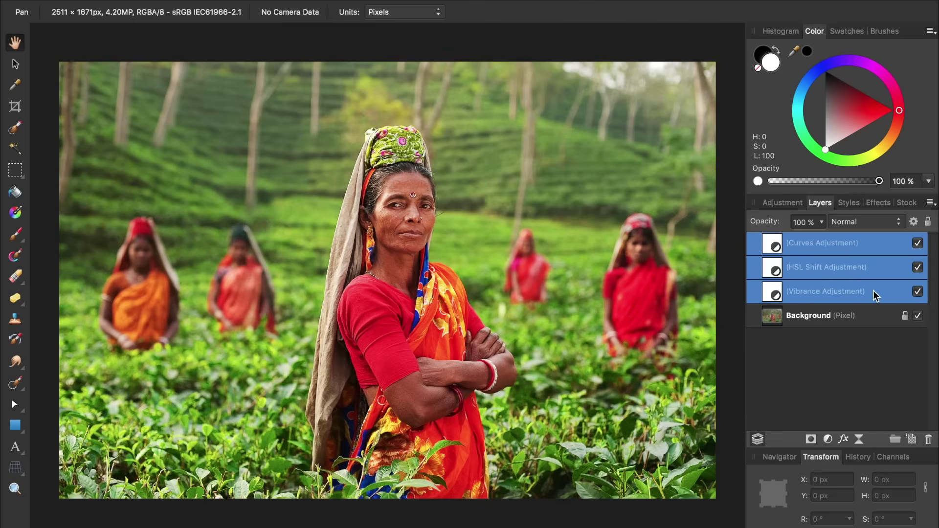
left_click(917, 292)
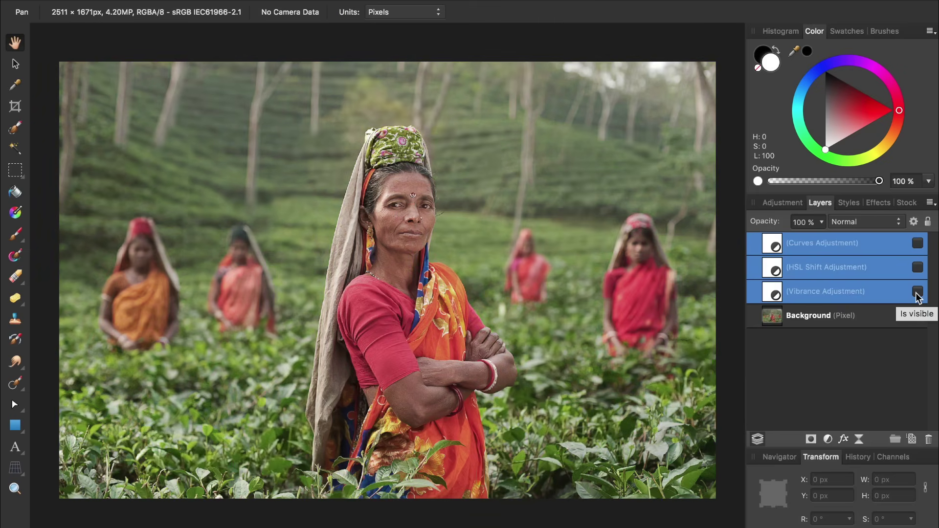
left_click(917, 292)
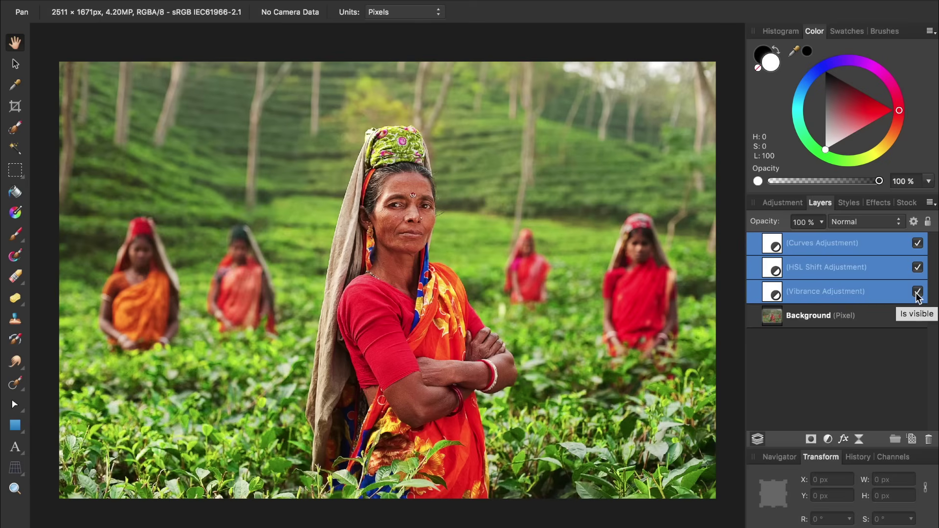